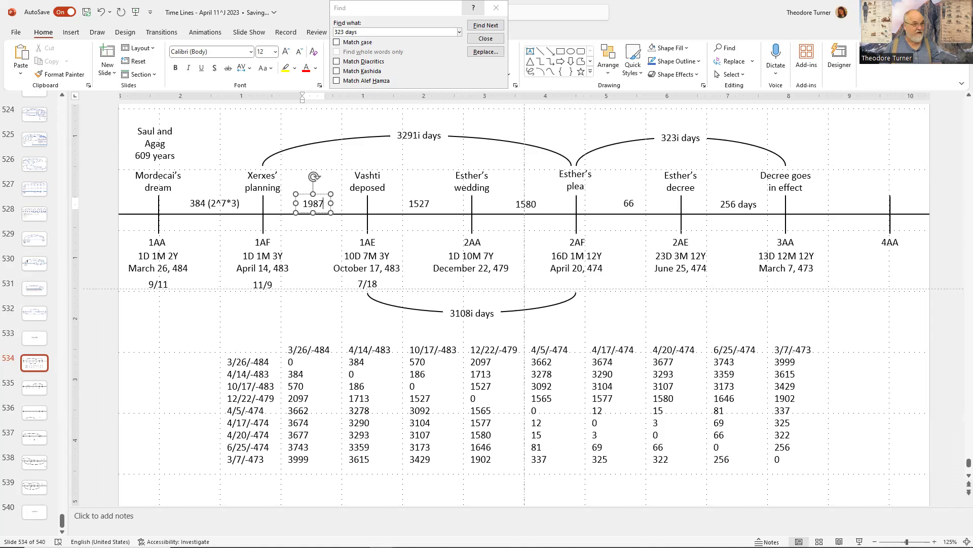
# - Change the interval label between Xerxes' planning and Vashti deposed to 187i
pyautogui.press('BackSpace')
pyautogui.press('BackSpace')
pyautogui.press('BackSpace')
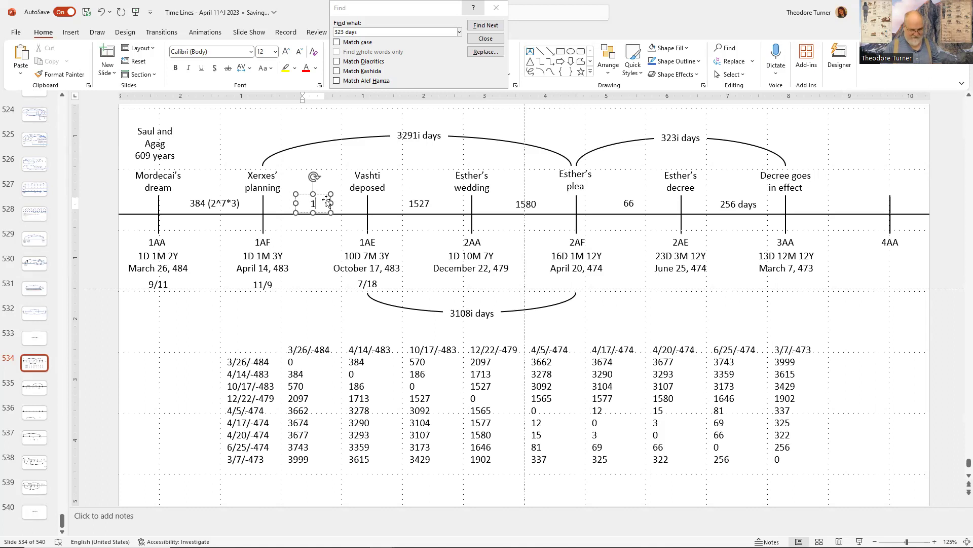
pyautogui.write('87i')
pyautogui.click(334, 238)
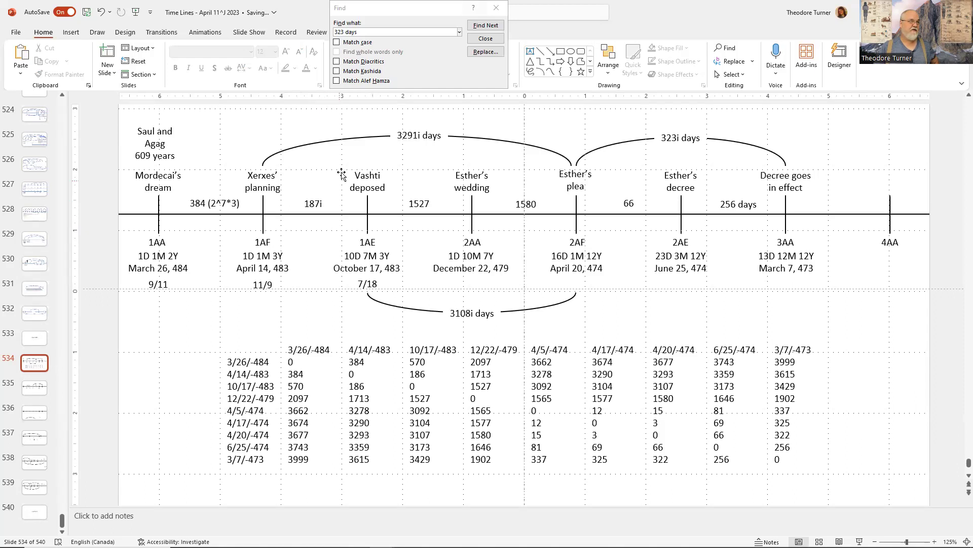
# - Add the text 13D 1M 12Y beneath the 3291i days label on the upper arc
pyautogui.click(404, 135)
pyautogui.moveTo(404, 135); pyautogui.dragTo(421, 135)
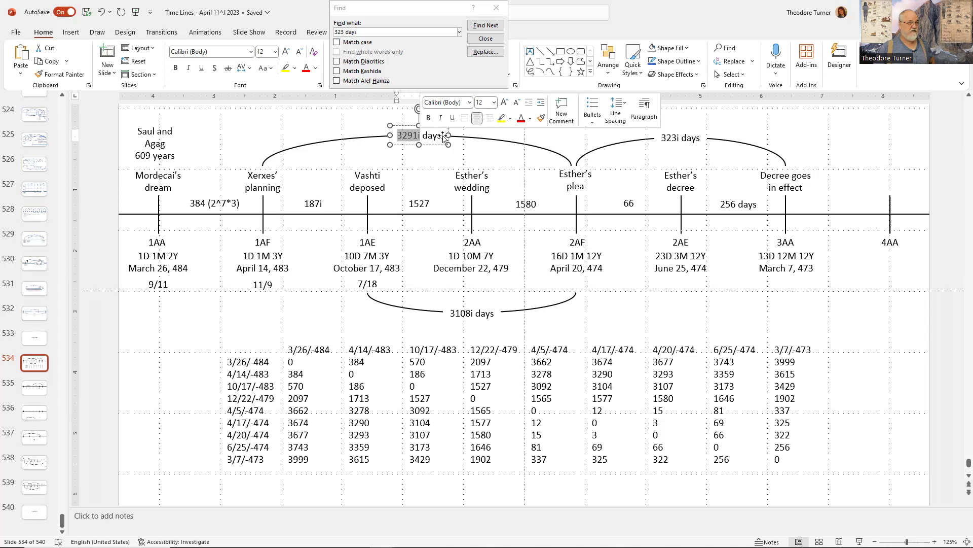
pyautogui.press('End')
pyautogui.press('Return')
pyautogui.write('13')
pyautogui.press('Return')
pyautogui.write('D')
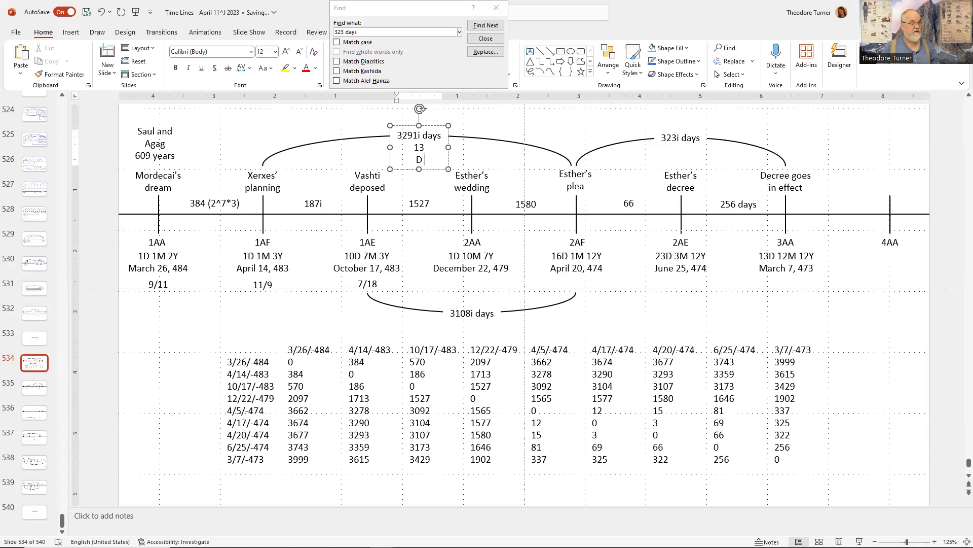
pyautogui.write(' 1M')
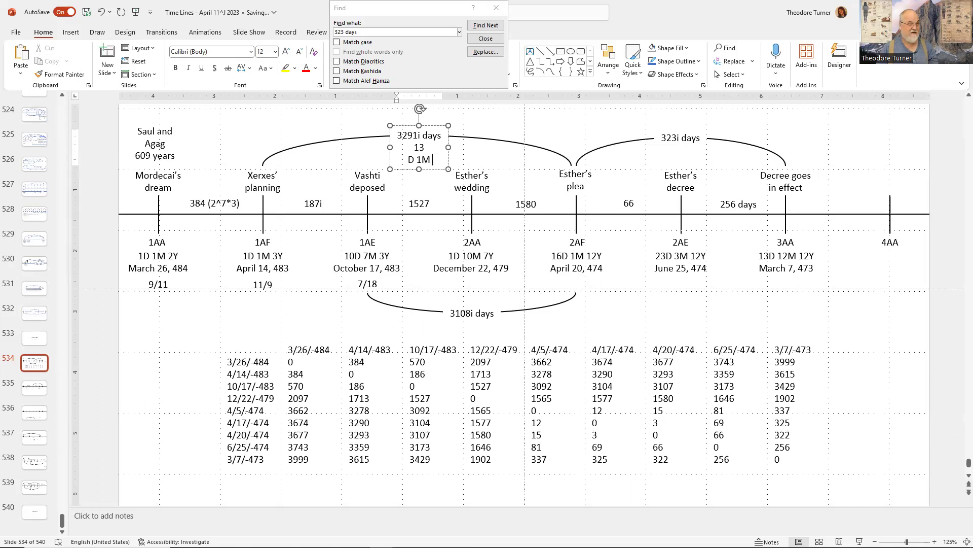
pyautogui.write('12Y')
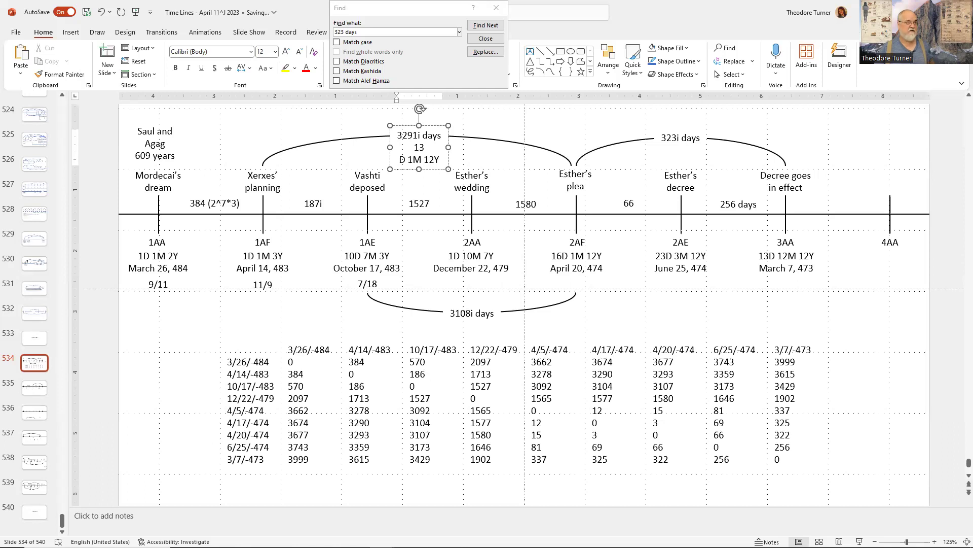
# - Join the split 13D 1M 12Y text into one line and resize the 3291i days label box to fit it
pyautogui.moveTo(448, 146); pyautogui.dragTo(479, 147)
pyautogui.moveTo(398, 148); pyautogui.dragTo(375, 147)
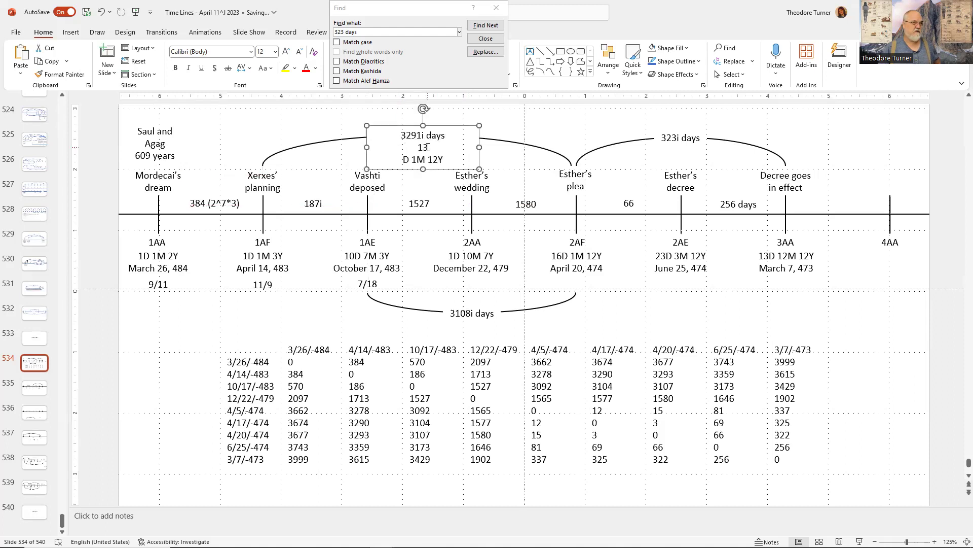
pyautogui.click(428, 147)
pyautogui.press('Delete')
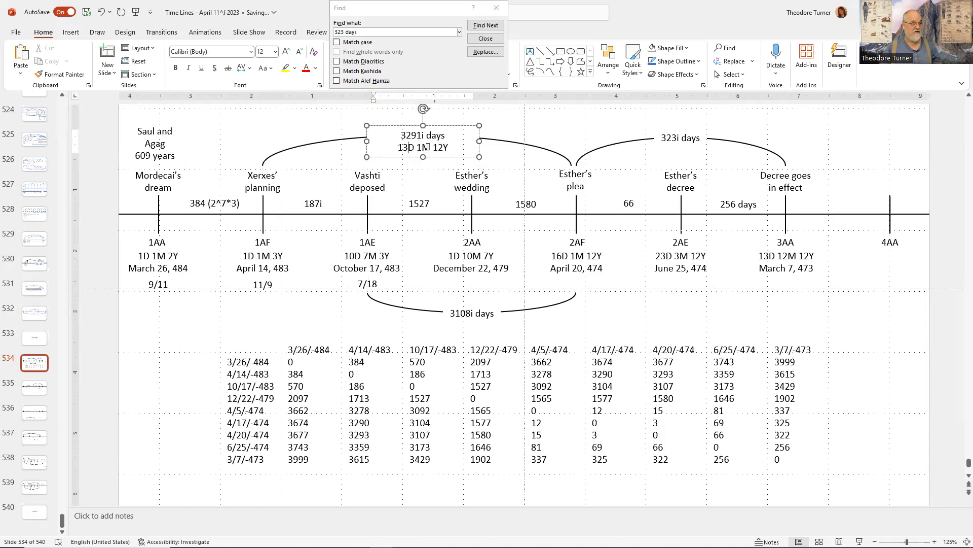
pyautogui.moveTo(367, 146); pyautogui.dragTo(430, 151)
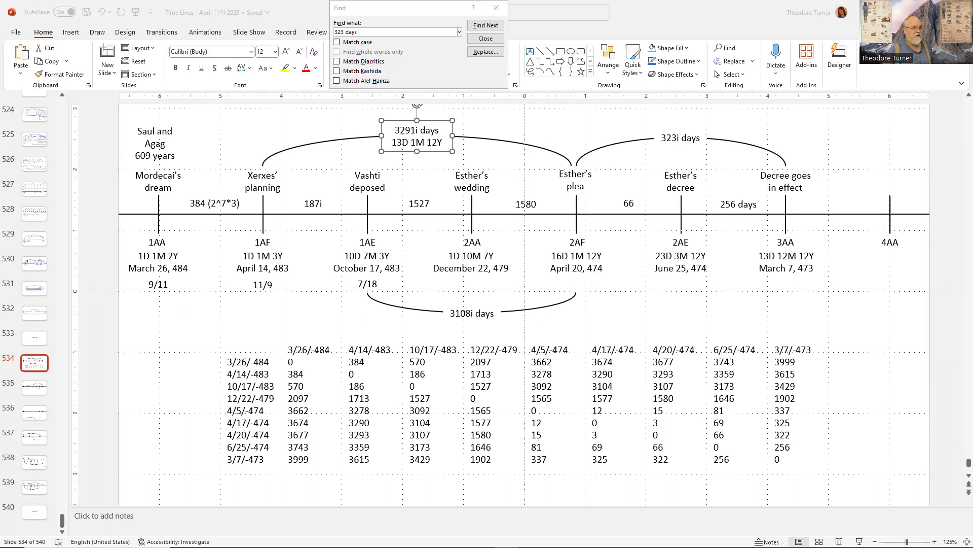
# - Add the date 12/25/21 on a new line under April 20, 474 below Esther's plea
pyautogui.scroll(-3, 521, 187)
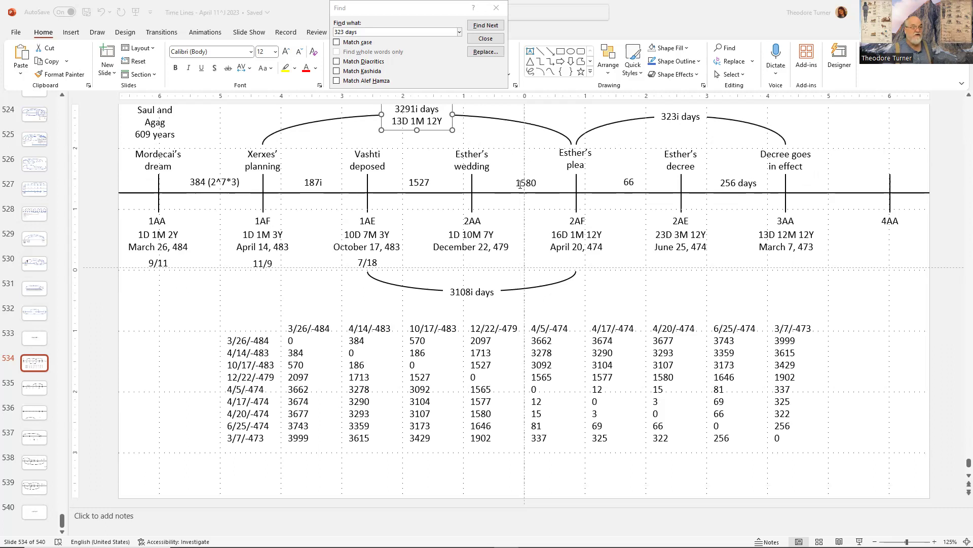
pyautogui.scroll(3, 521, 187)
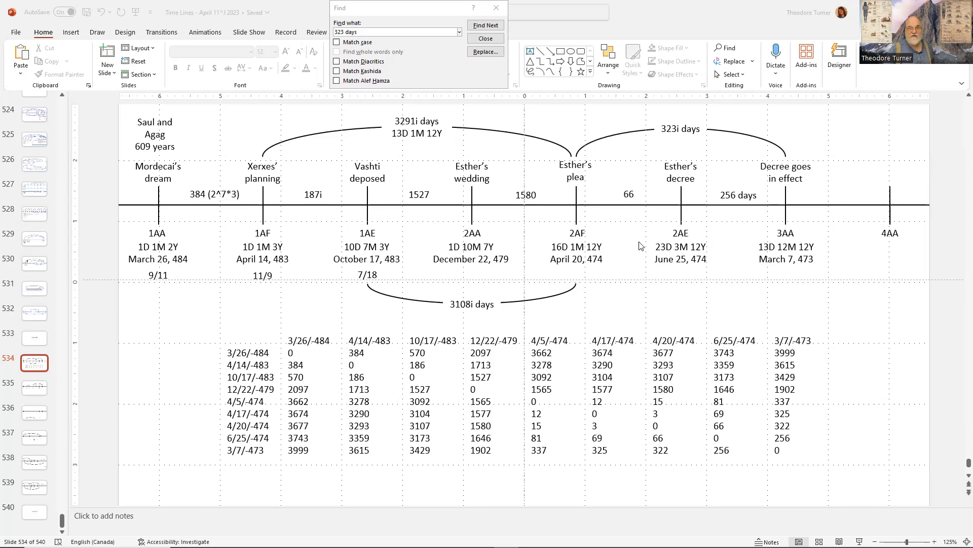
pyautogui.click(603, 259)
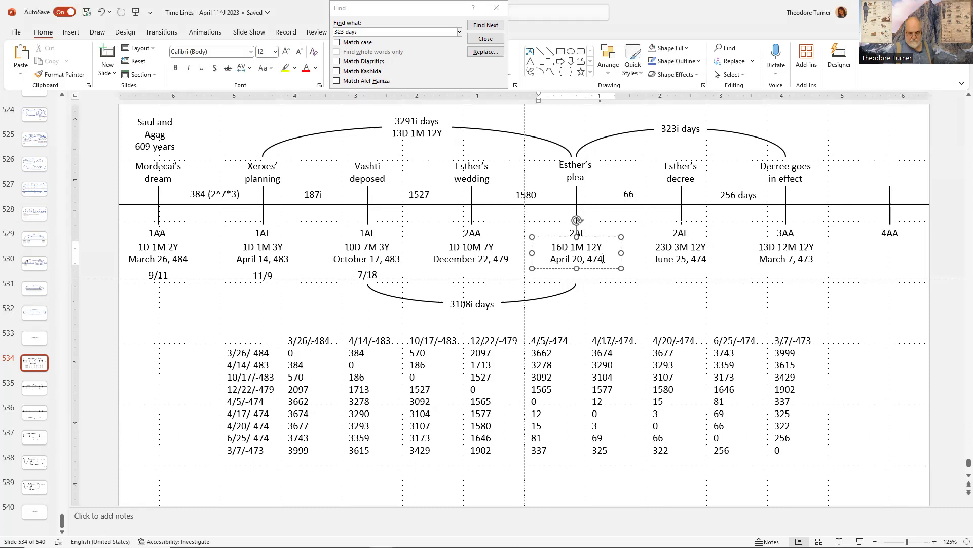
pyautogui.press('Return')
pyautogui.write('12')
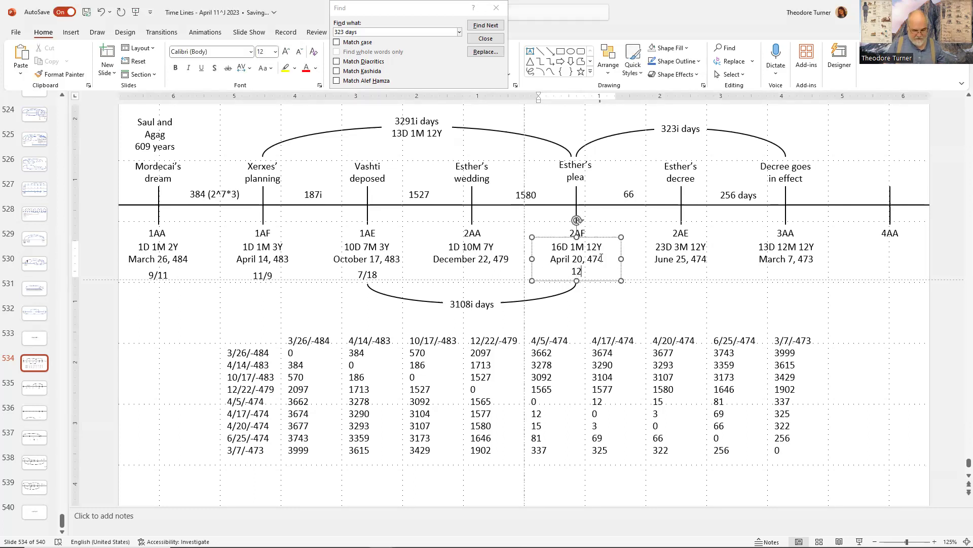
pyautogui.write('/25/21')
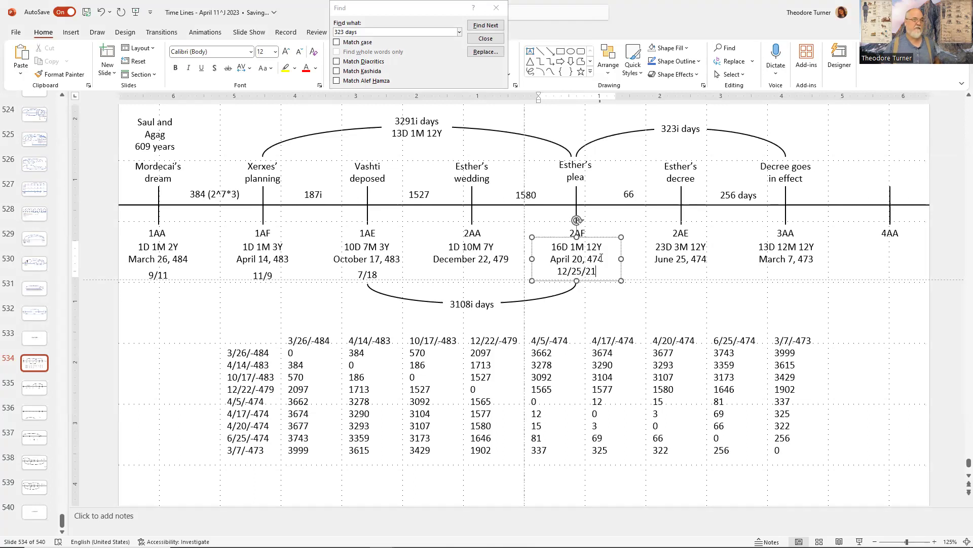
# - Append /20 to the 7/18 date and /19 to the 11/9 date, widening the 11/9/19 box to one line
pyautogui.click(376, 275)
pyautogui.write('/20')
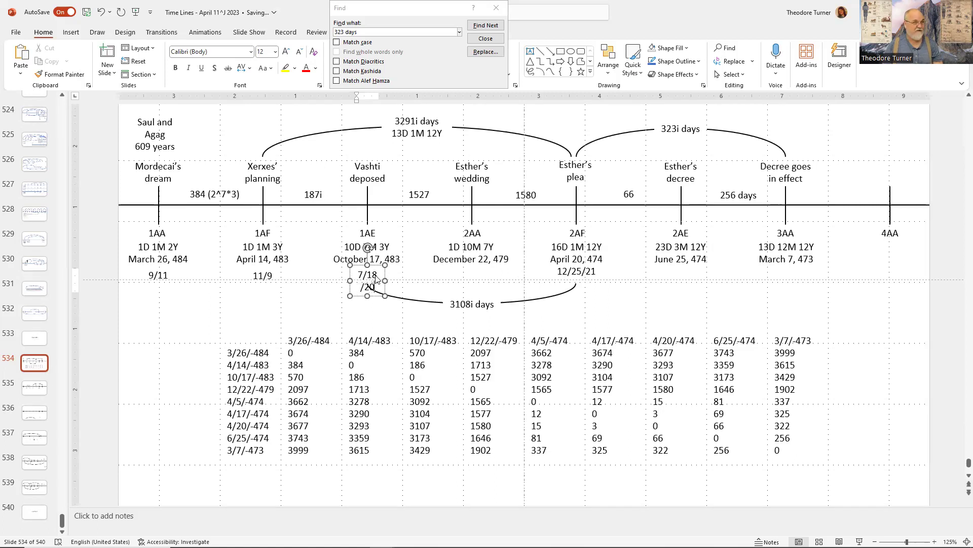
pyautogui.click(272, 276)
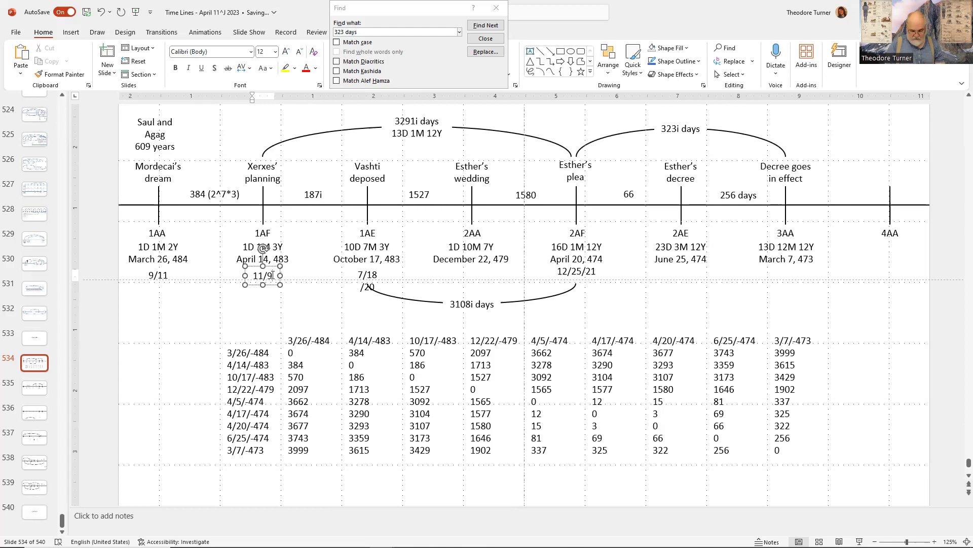
pyautogui.write('/19')
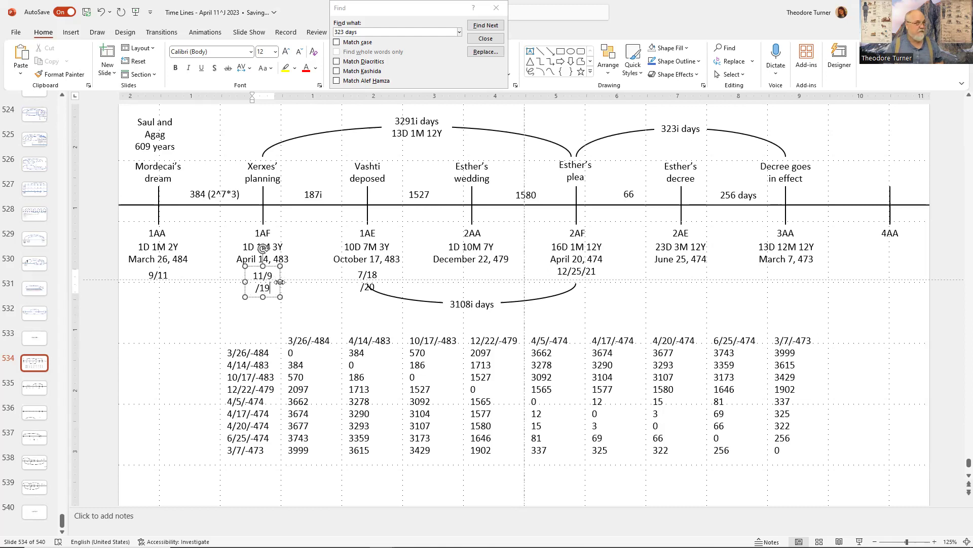
pyautogui.moveTo(276, 278)
pyautogui.mouseDown()
pyautogui.moveTo(289, 280)
pyautogui.moveTo(280, 284)
pyautogui.mouseUp()
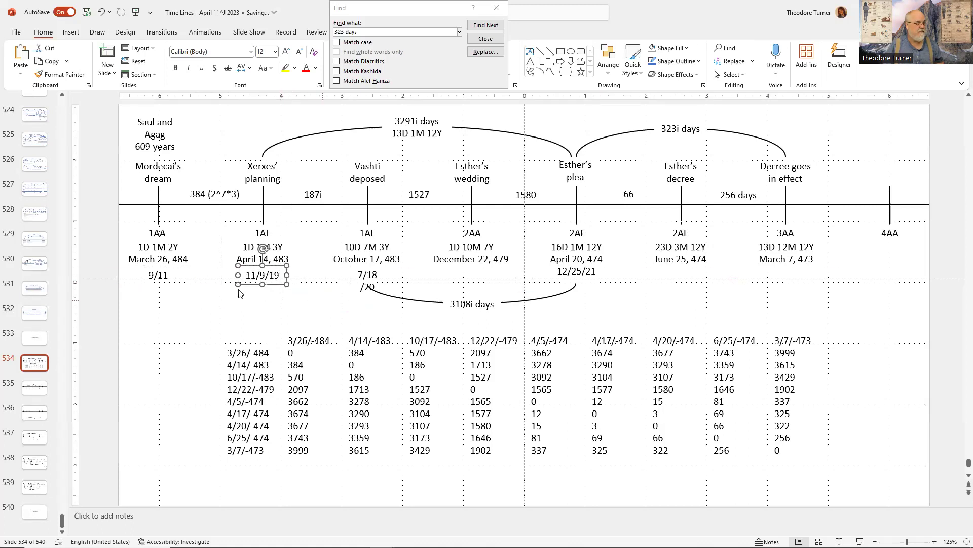
# - Append /01 to the 9/11 date under Mordecai's dream and widen its text box to one line
pyautogui.click(167, 276)
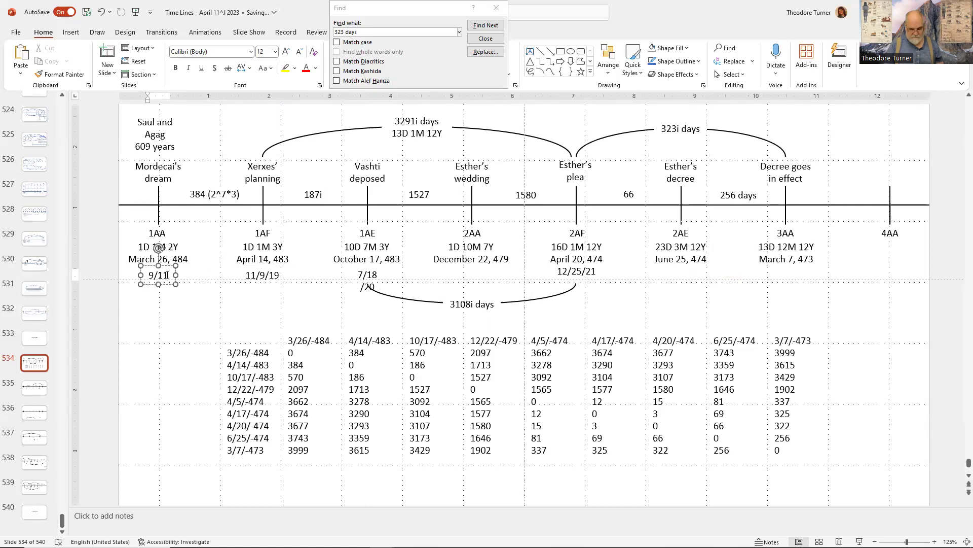
pyautogui.write('/')
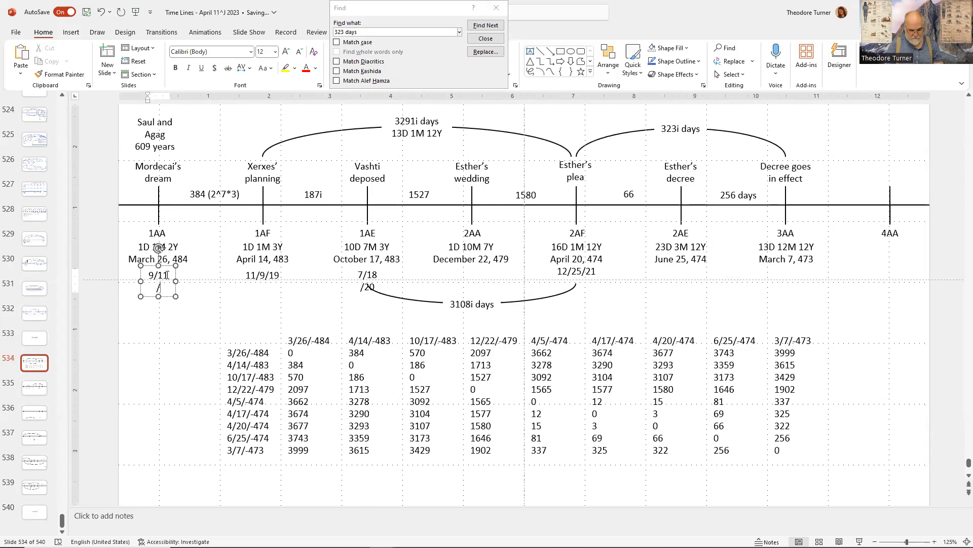
pyautogui.write('01')
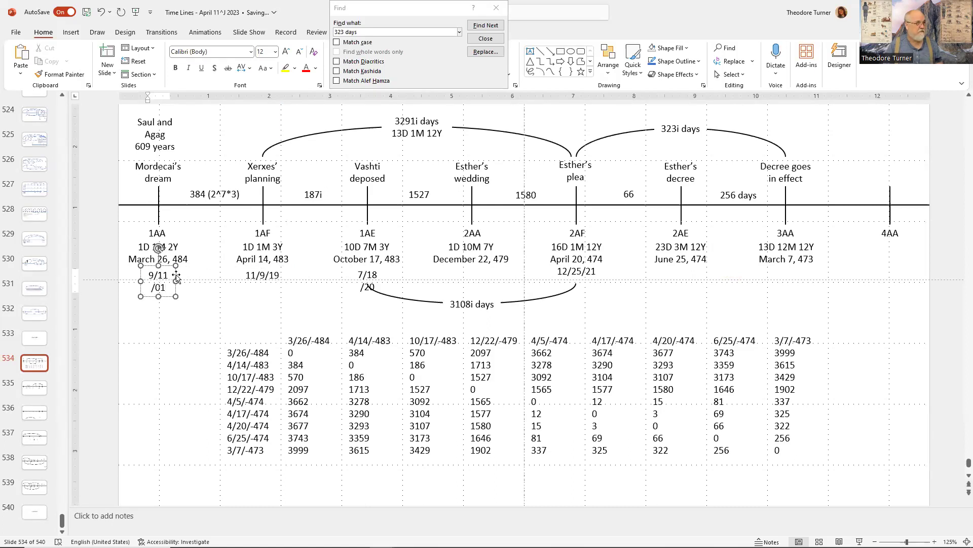
pyautogui.moveTo(175, 280)
pyautogui.mouseDown()
pyautogui.moveTo(189, 281)
pyautogui.moveTo(175, 284)
pyautogui.mouseUp()
# - Widen the 7/18/20 text box under Vashti deposed so the date fits on one line
pyautogui.click(272, 285)
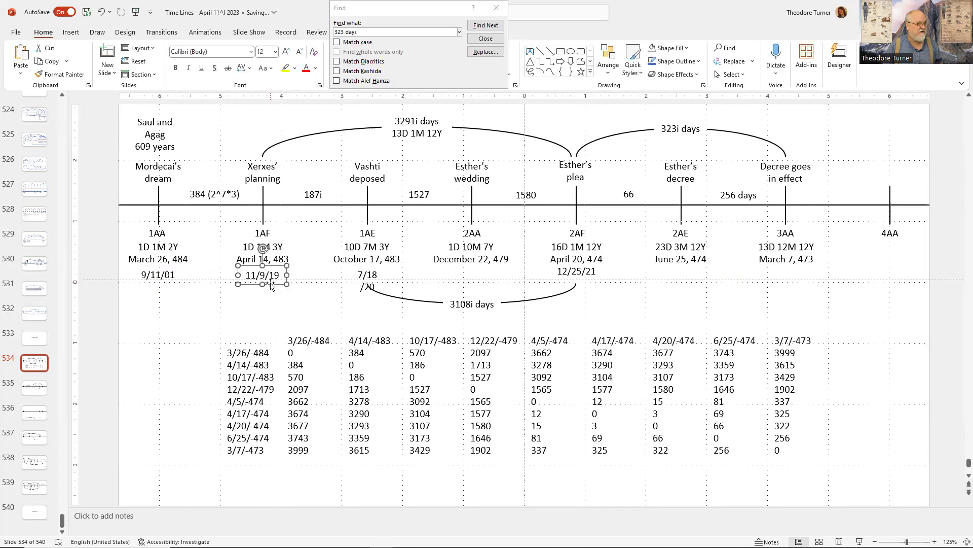
pyautogui.click(373, 284)
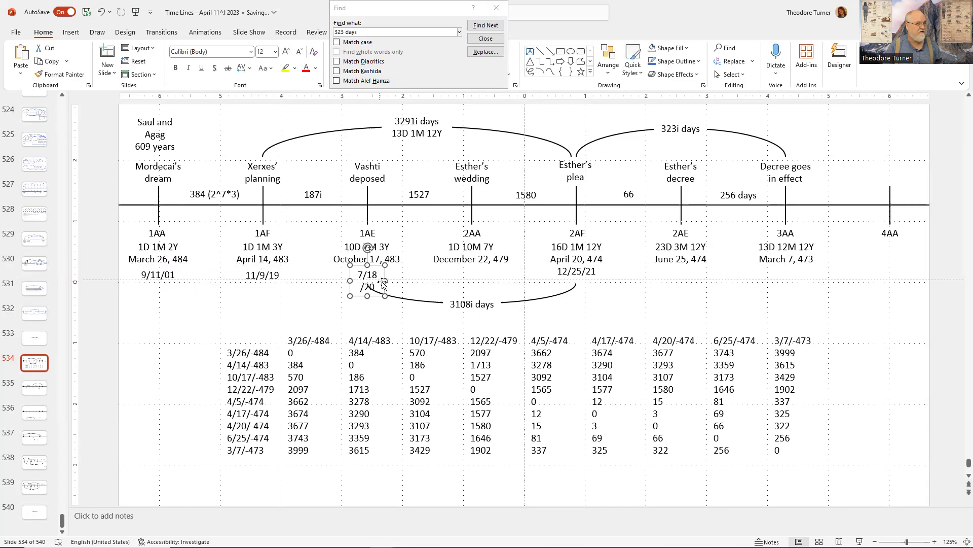
pyautogui.moveTo(385, 281)
pyautogui.mouseDown()
pyautogui.moveTo(400, 281)
pyautogui.moveTo(330, 285)
pyautogui.moveTo(381, 285)
pyautogui.mouseUp()
pyautogui.click(636, 286)
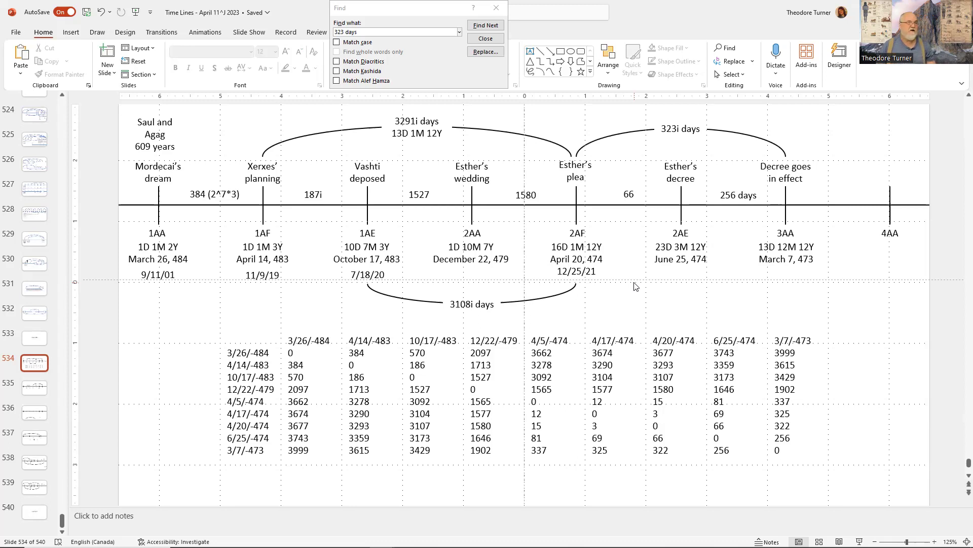
# - Insert a lowercase "to" before 13D 1M 12Y in the 3291i days label and widen the box to two lines
pyautogui.click(393, 134)
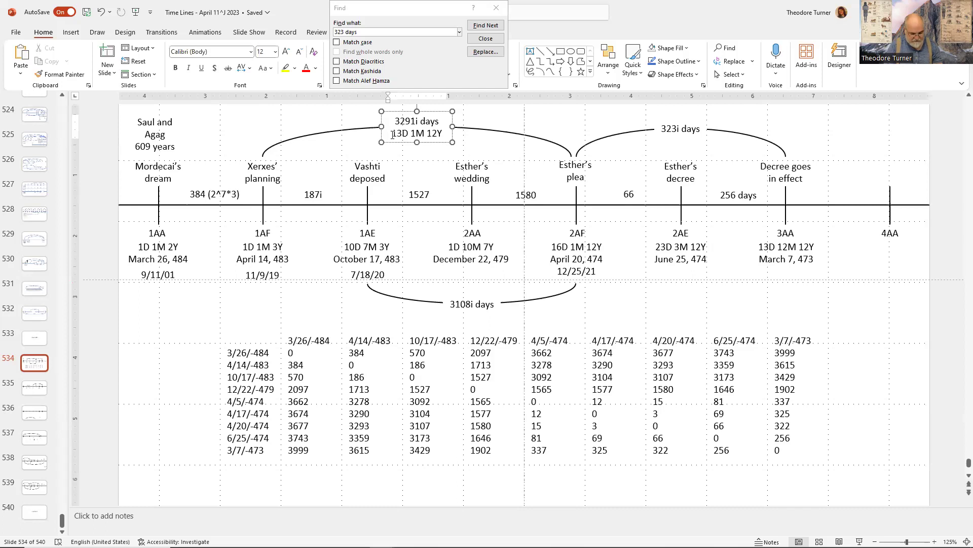
pyautogui.write('to')
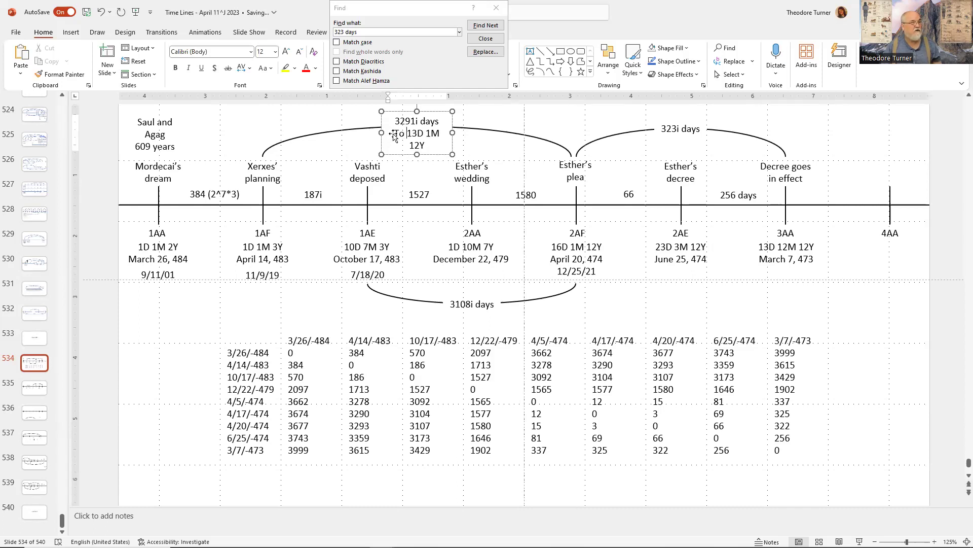
pyautogui.doubleClick(399, 133)
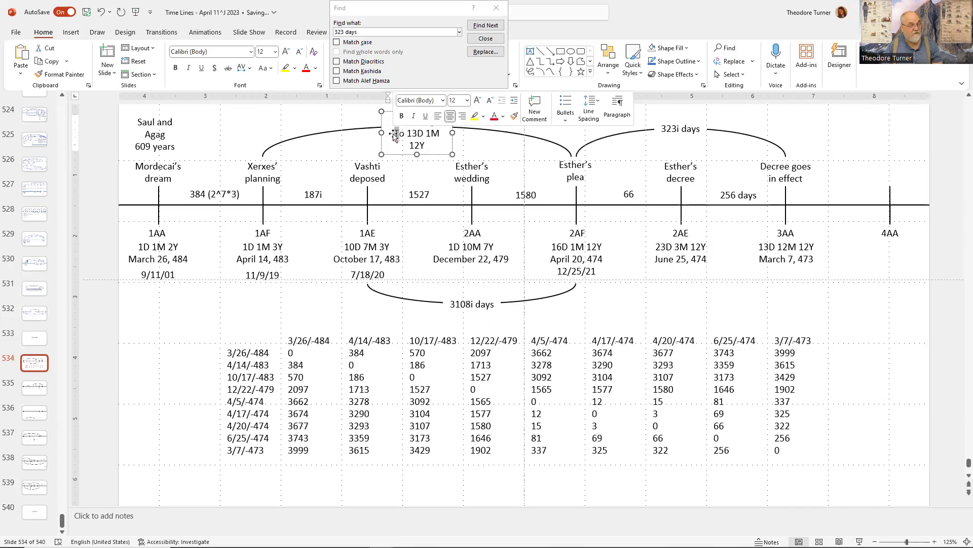
pyautogui.write('to')
pyautogui.click(458, 133)
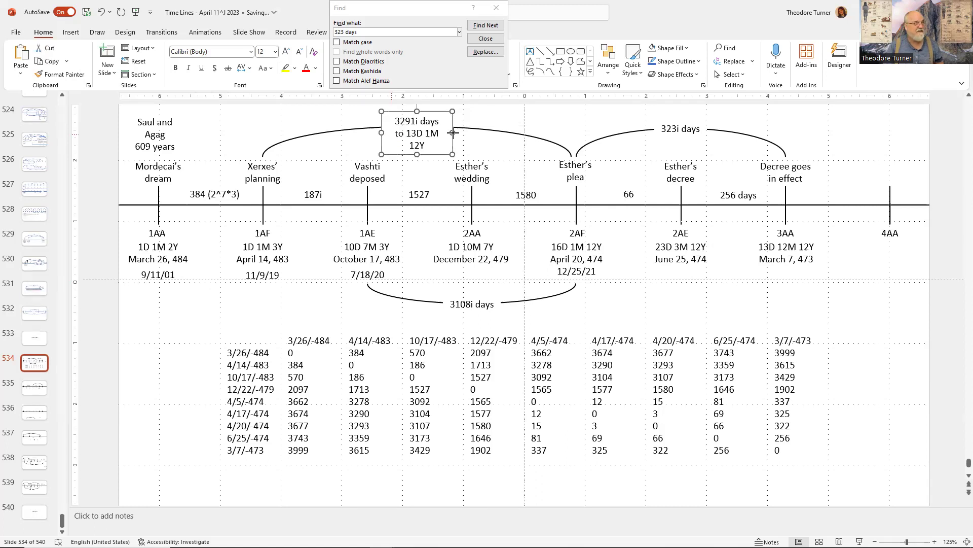
pyautogui.click(459, 133)
pyautogui.moveTo(441, 141); pyautogui.dragTo(440, 142)
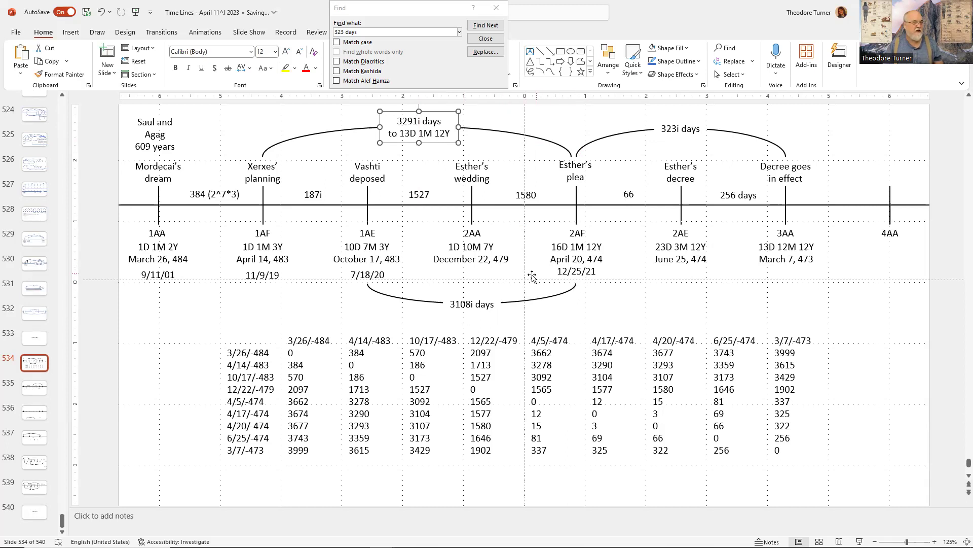
pyautogui.click(453, 304)
pyautogui.moveTo(453, 304); pyautogui.dragTo(472, 305)
pyautogui.click(452, 305)
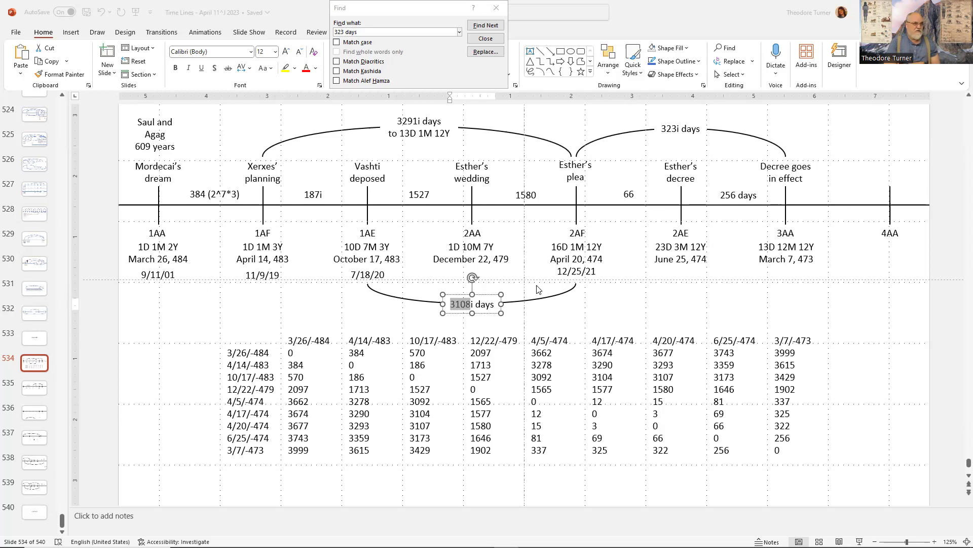
pyautogui.click(201, 325)
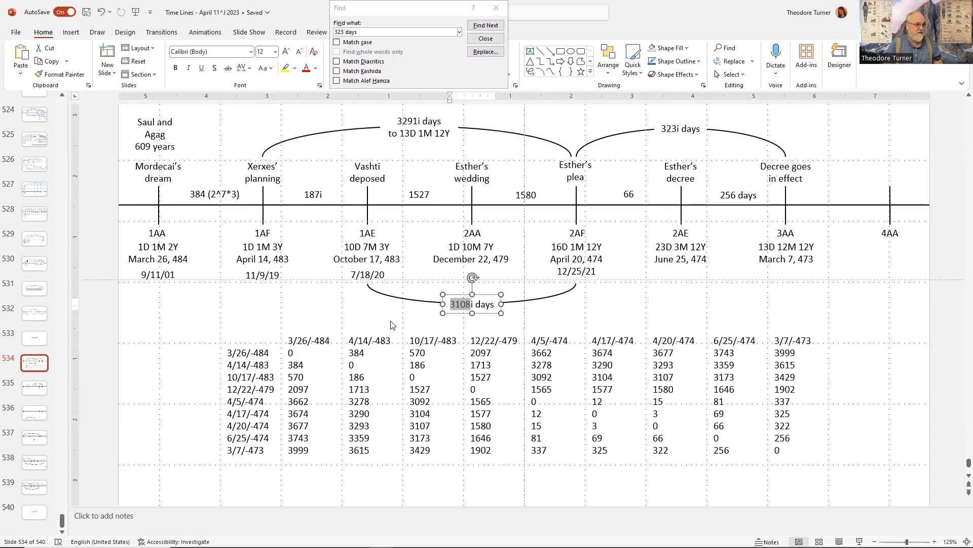
pyautogui.click(393, 311)
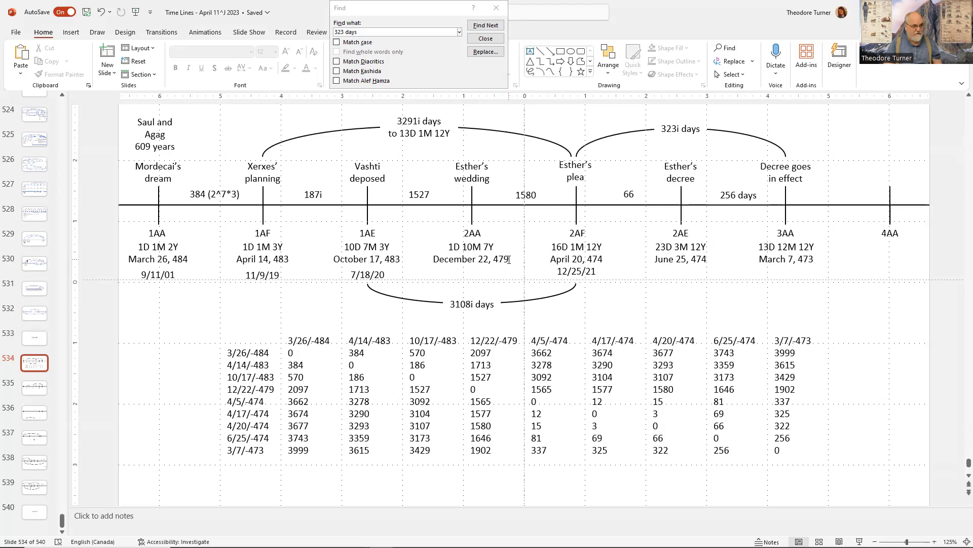
# - Place the text cursor at the end of the December 22, 479 date below Esther's wedding
pyautogui.click(509, 260)
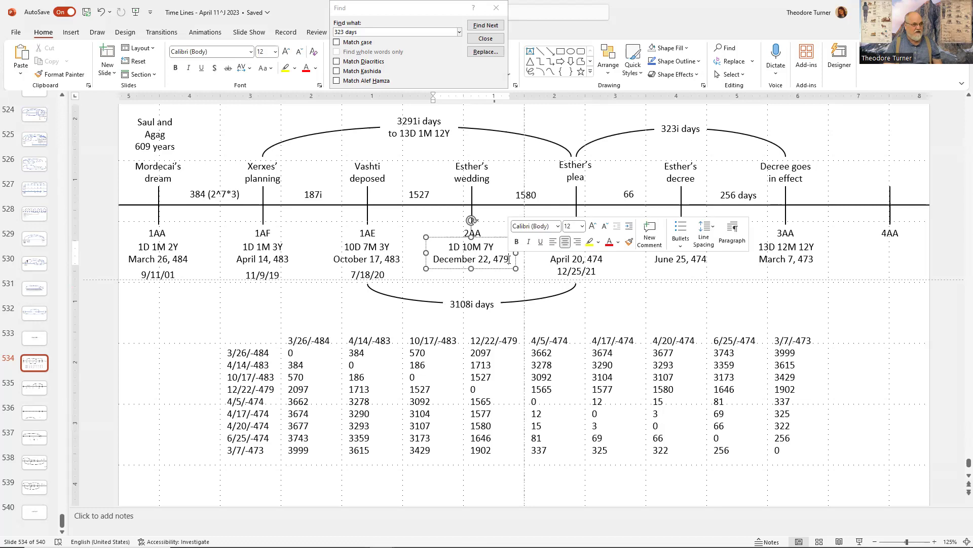